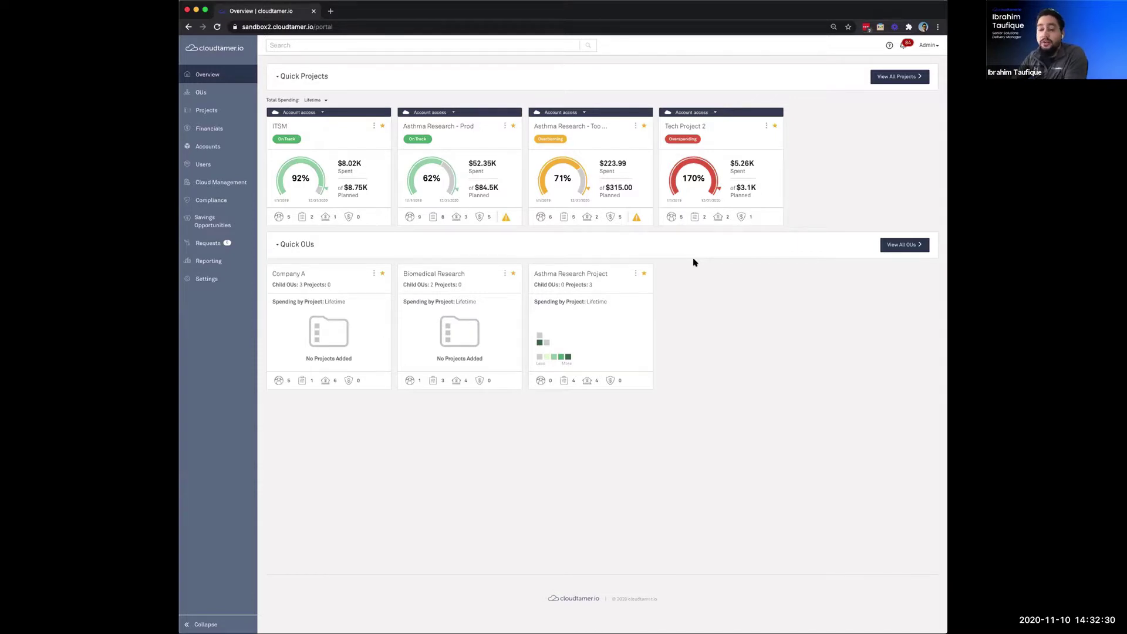
# Step: Open Savings Opportunities from the Settings sidebar menu to see $838.54 potential monthly savings
pyautogui.click(209, 278)
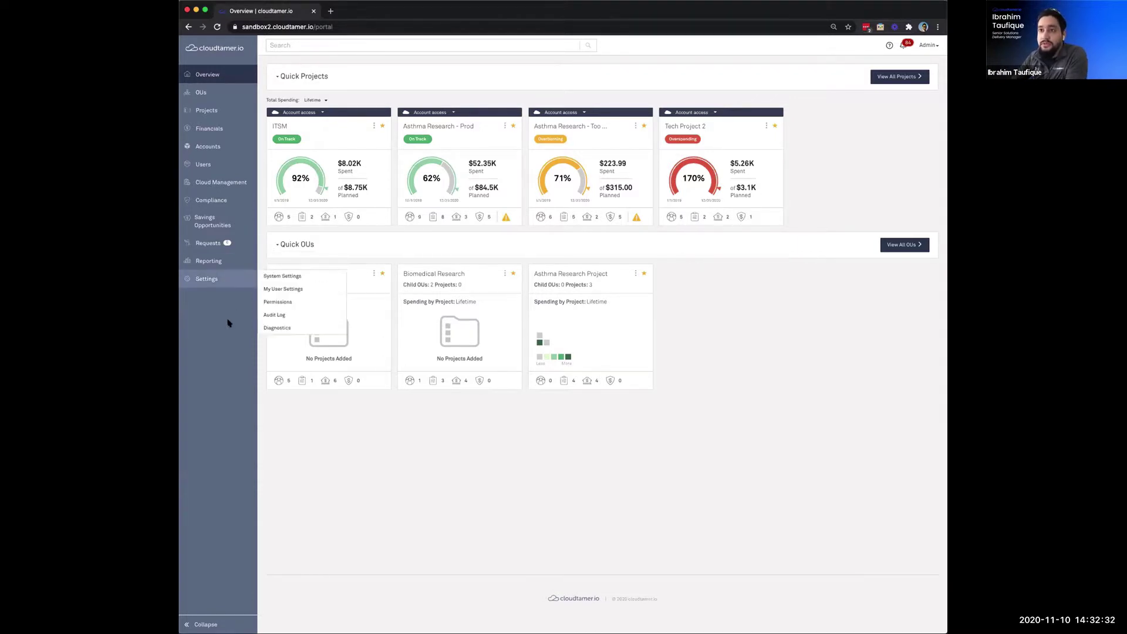
pyautogui.moveTo(211, 223)
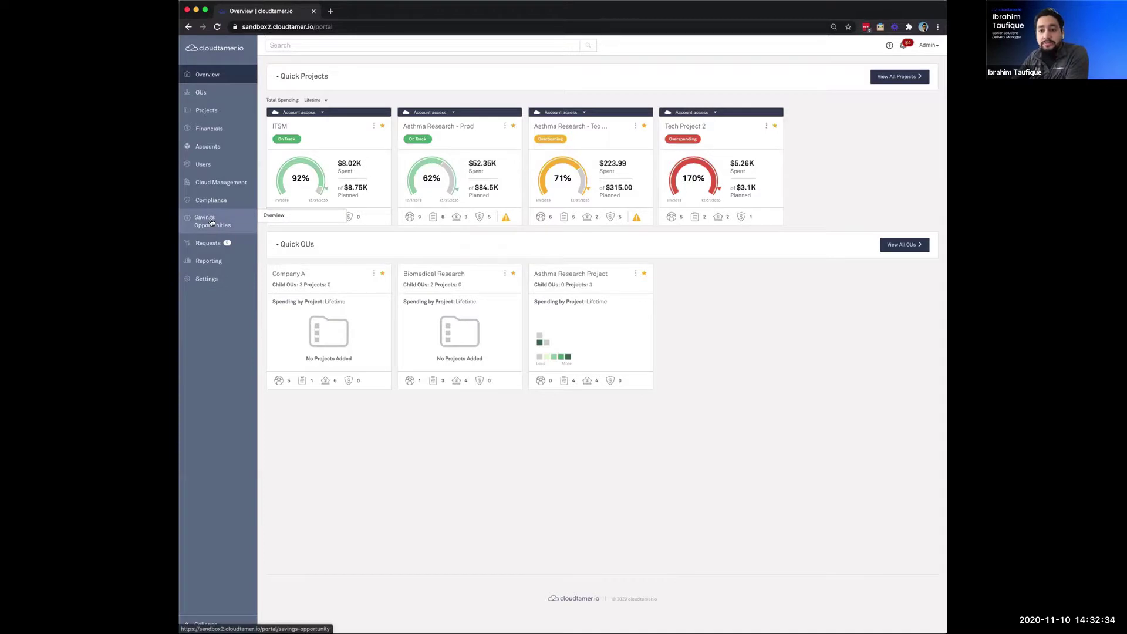
pyautogui.click(212, 223)
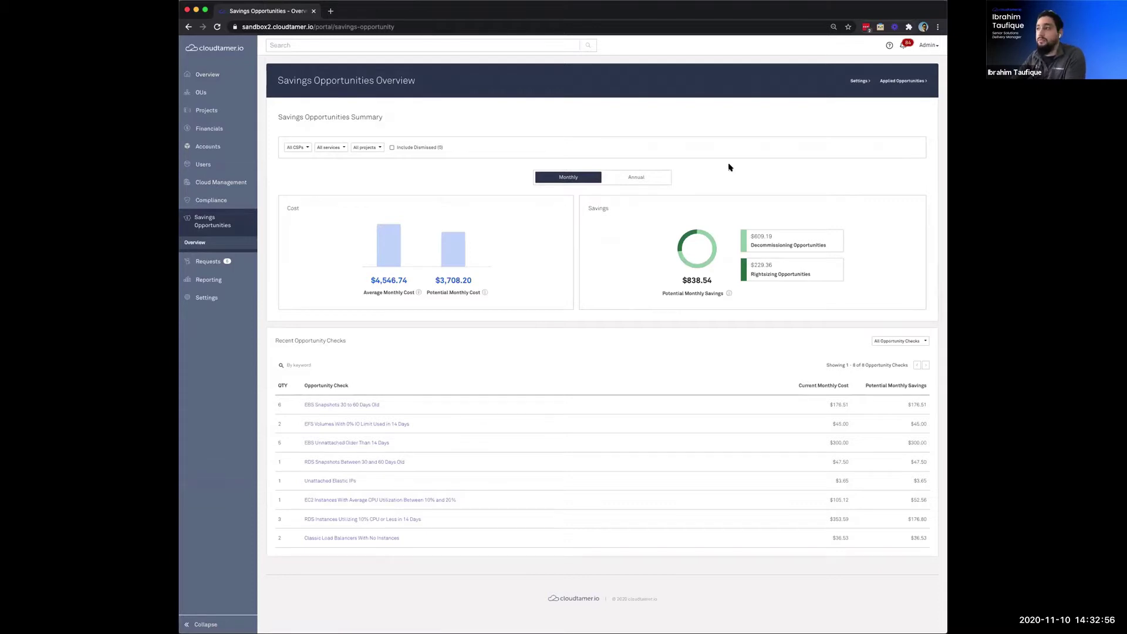
# Step: Open the Savings Opportunities settings and review the enabled rightsizing and decommissioning check toggles
pyautogui.click(857, 81)
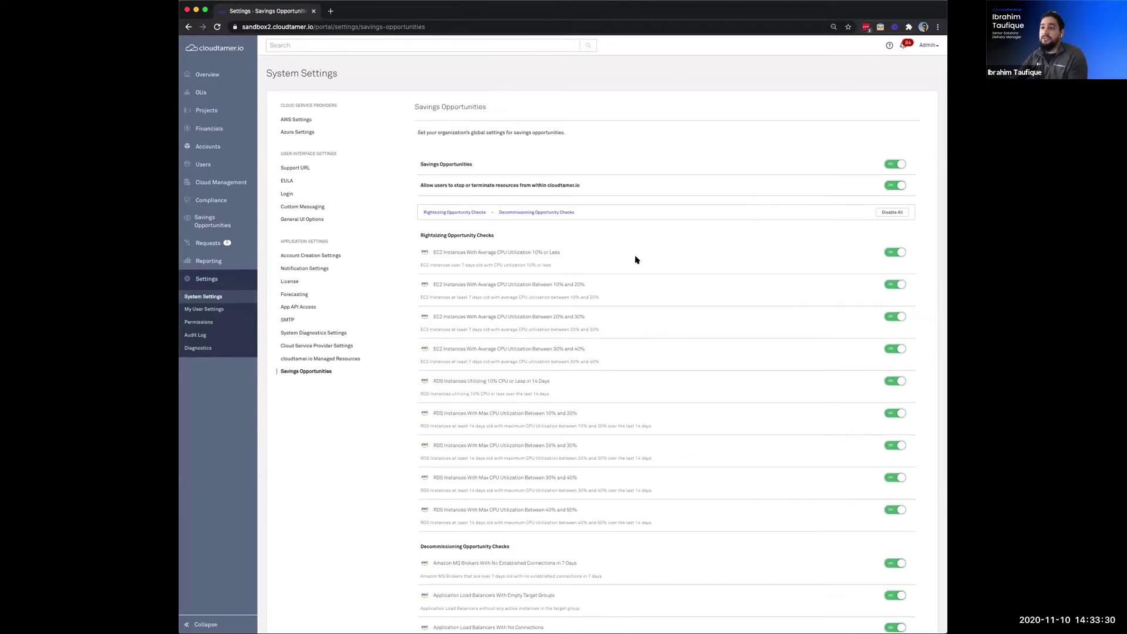
pyautogui.scroll(-1, 635, 260)
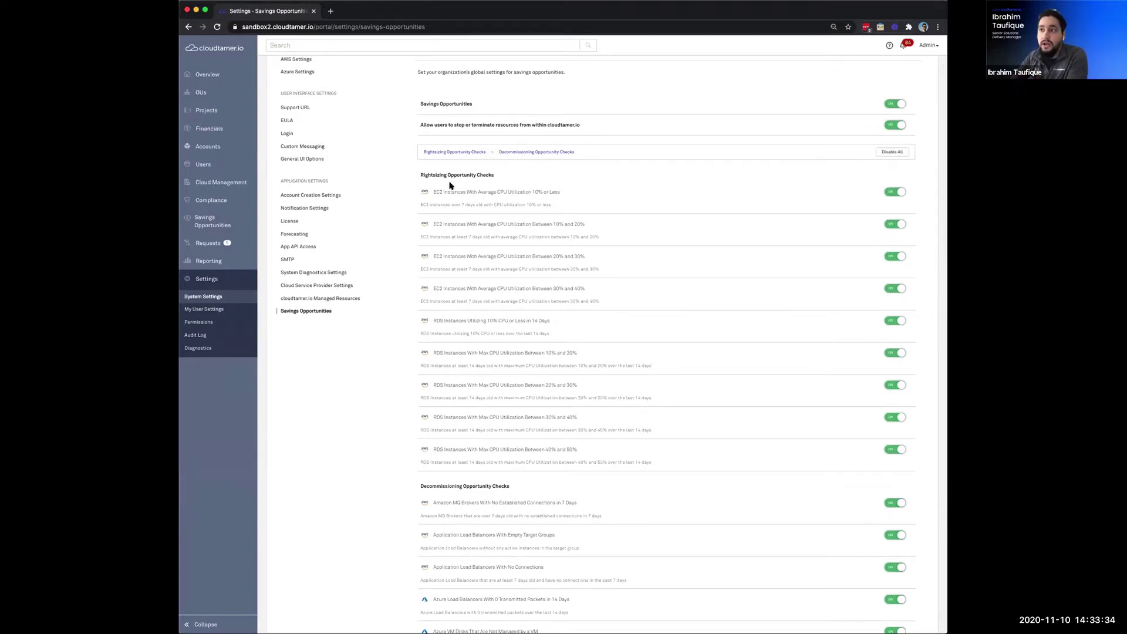
pyautogui.scroll(-1, 612, 408)
pyautogui.scroll(-1, 612, 407)
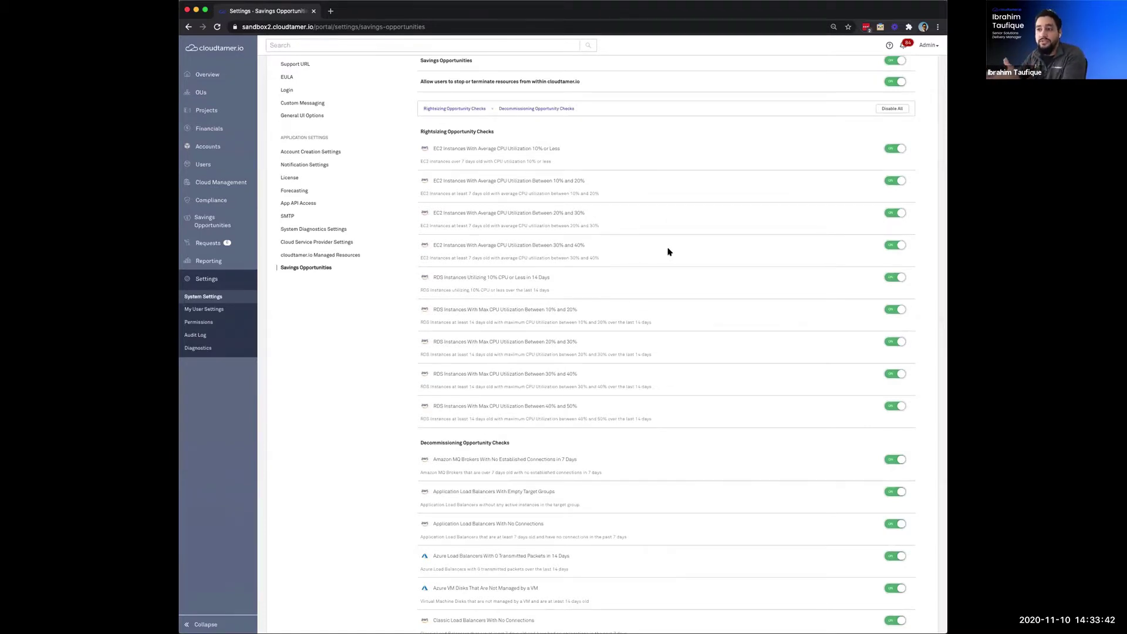
pyautogui.scroll(-5, 668, 251)
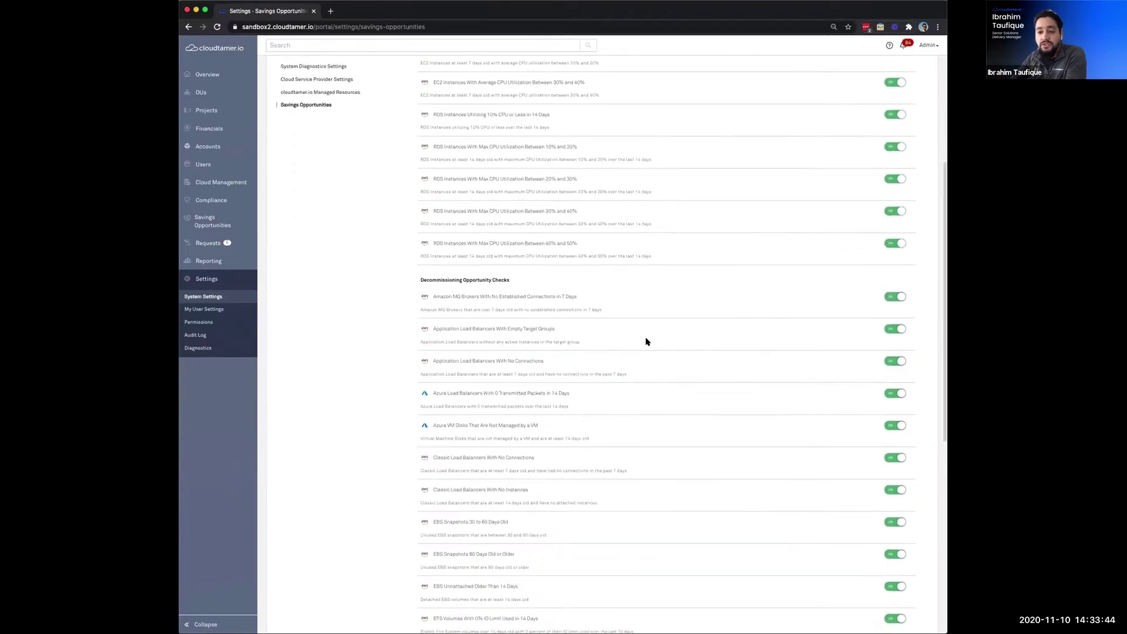
pyautogui.scroll(-3, 646, 341)
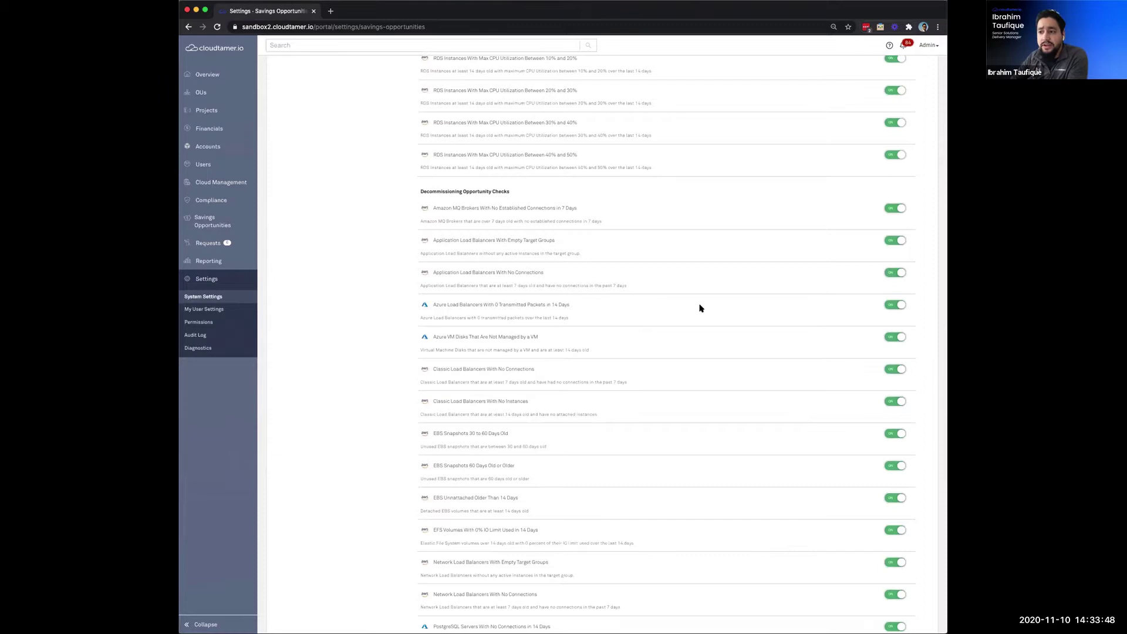
pyautogui.scroll(-2, 699, 308)
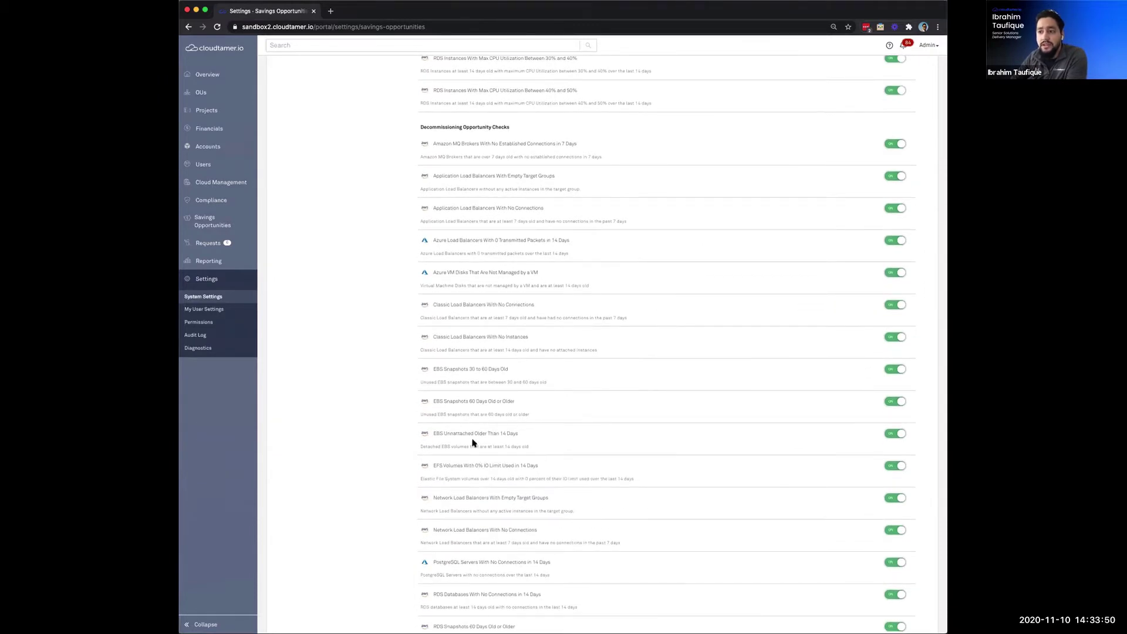
pyautogui.scroll(-2, 571, 253)
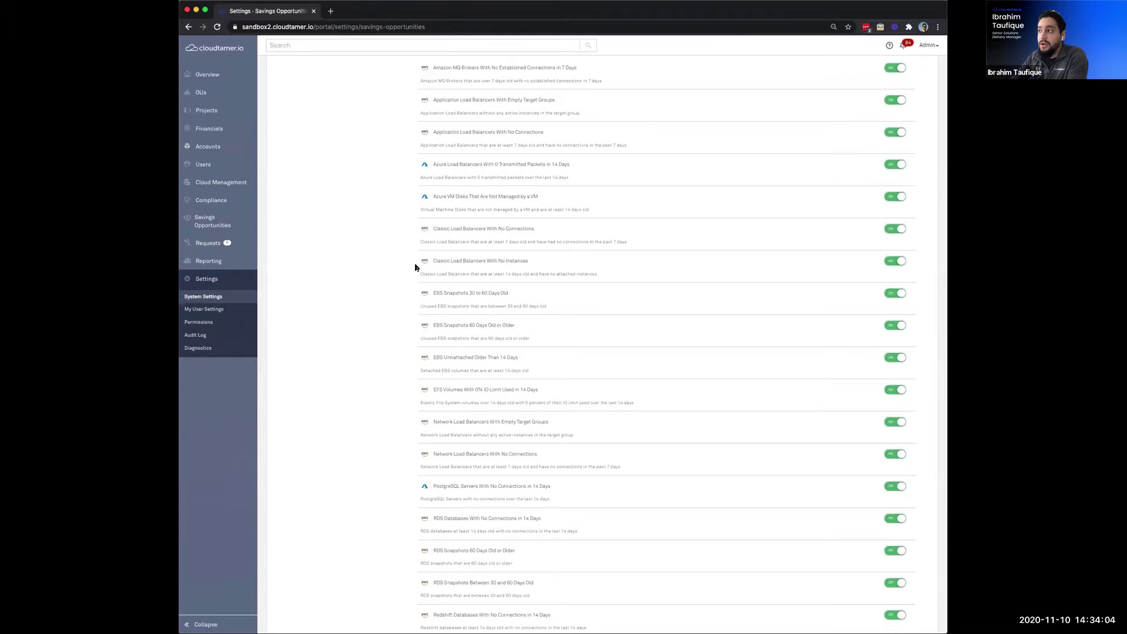
pyautogui.scroll(10, 415, 267)
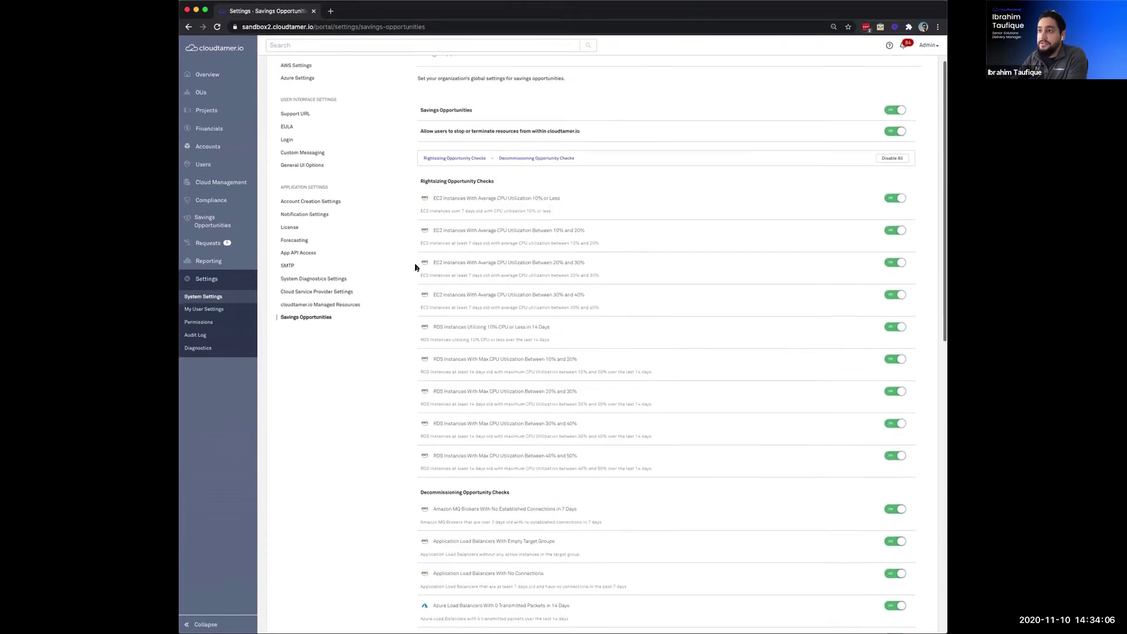
# Step: Open the Rightsizing Opportunities list: four AWS resources, $229.36 monthly and $2,752.26 annual savings
pyautogui.click(208, 226)
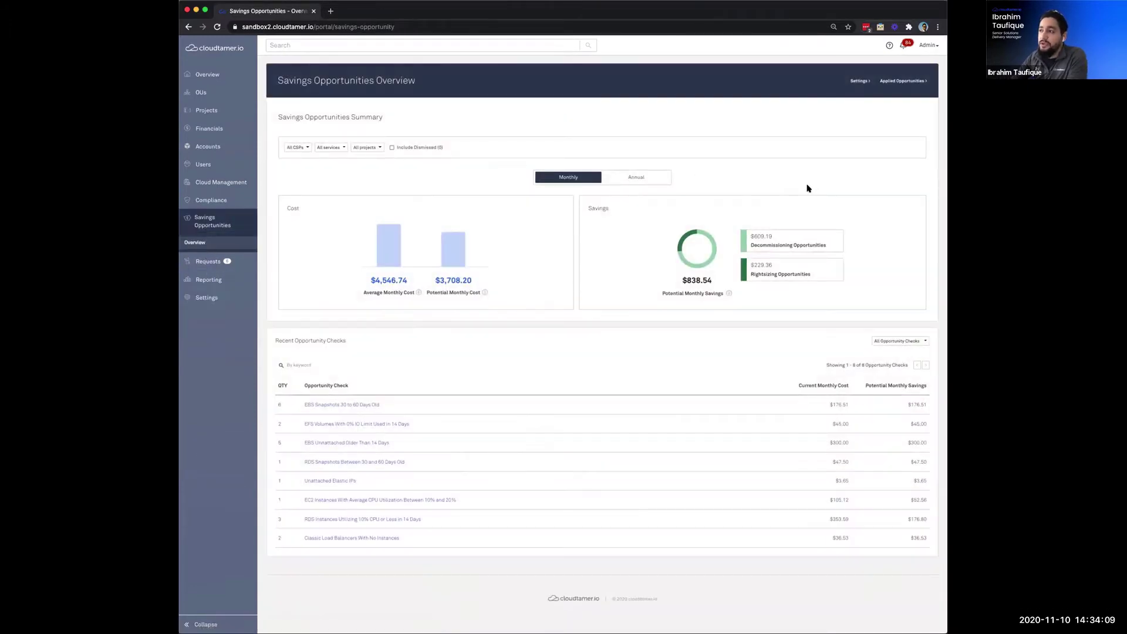
pyautogui.click(790, 271)
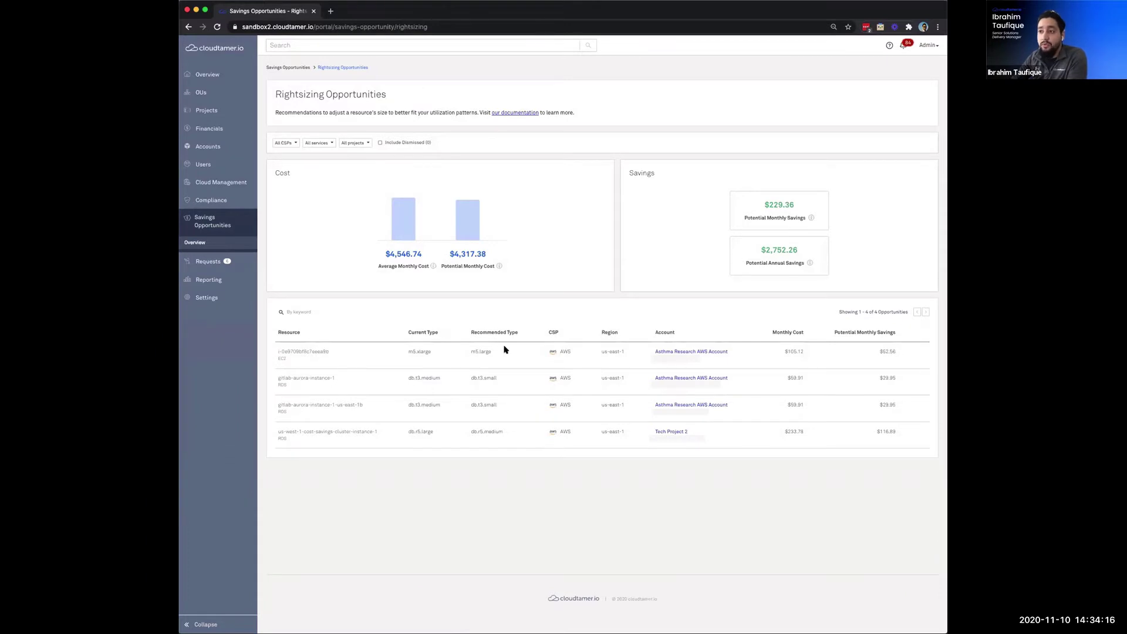
pyautogui.moveTo(505, 351)
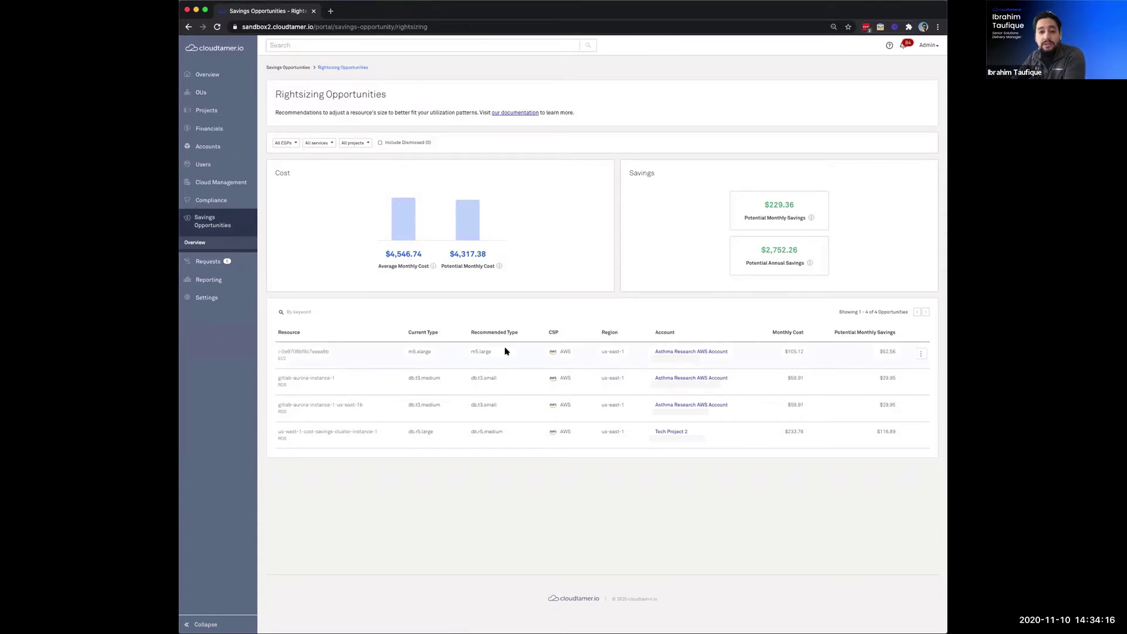
# Step: View details of the m5.xlarge-to-m5.large EC2 recommendation ($52.56 monthly) and list its cloud access roles
pyautogui.click(920, 354)
pyautogui.click(890, 370)
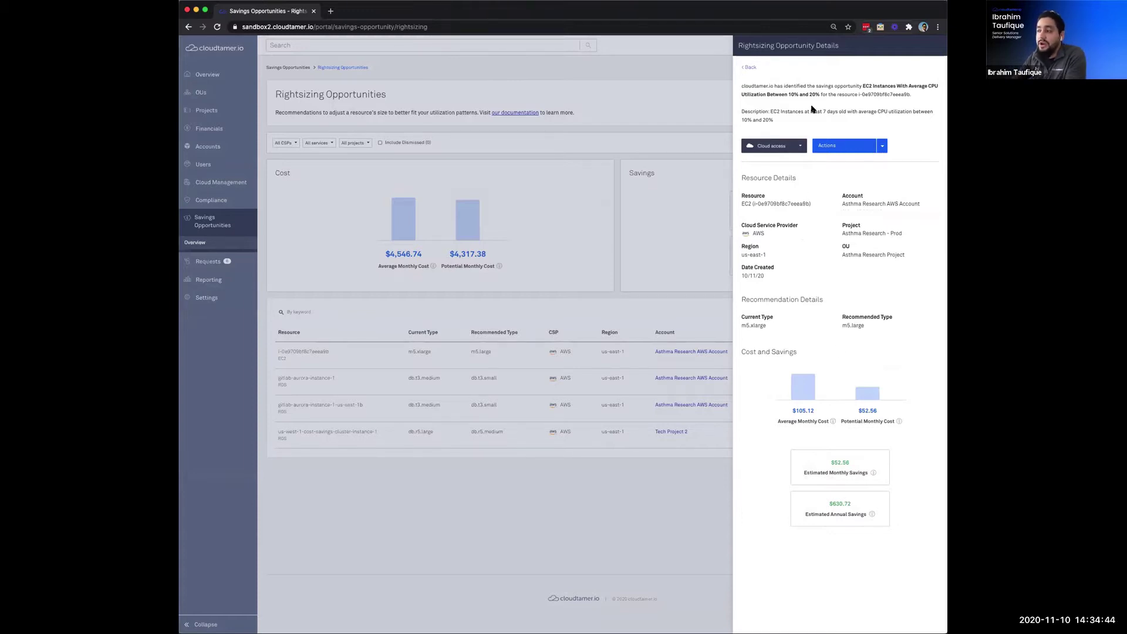
pyautogui.click(793, 147)
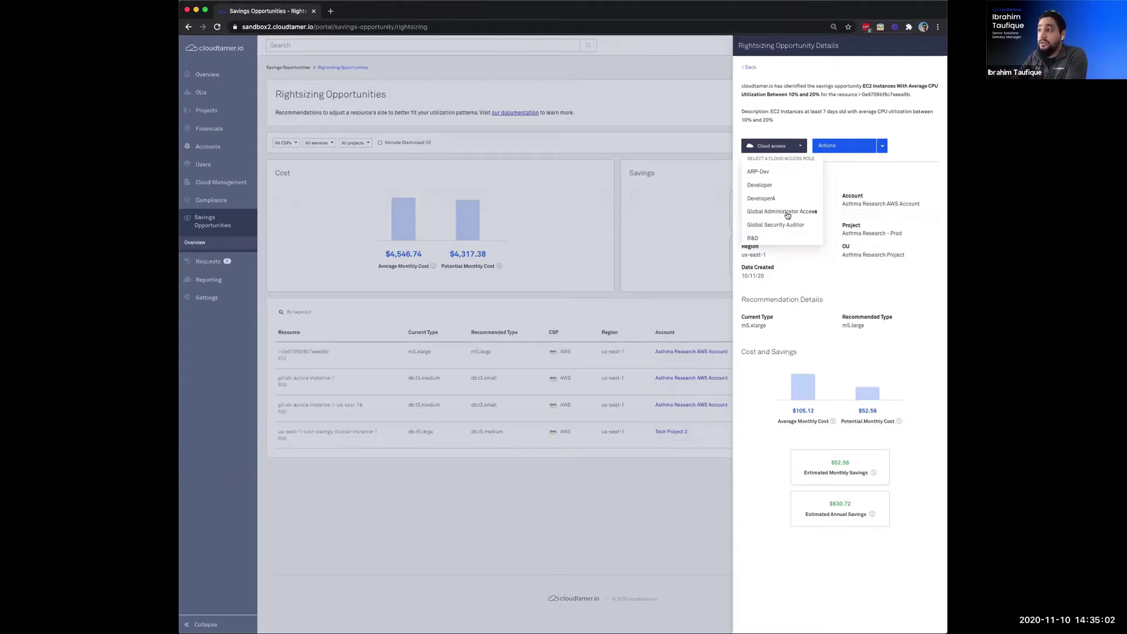
# Step: Open the account's AWS console with Global Administrator Access, then return to cloudtamer.io
pyautogui.click(765, 199)
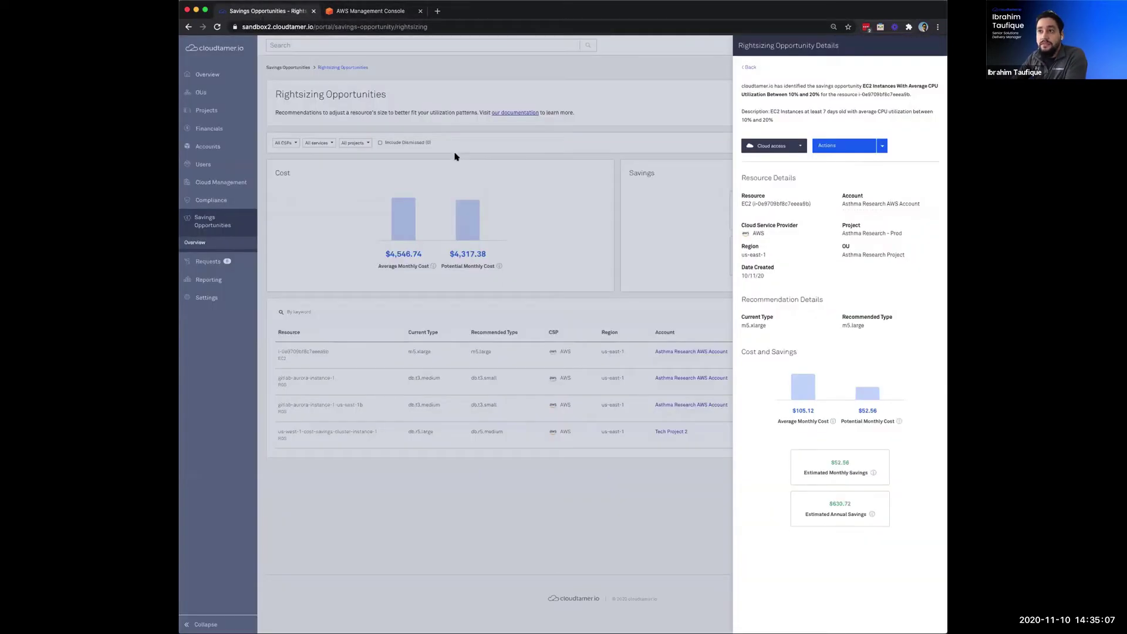
pyautogui.click(262, 12)
# Step: Show the Actions options to mark the EC2 recommendation applied or dismiss it
pyautogui.click(884, 148)
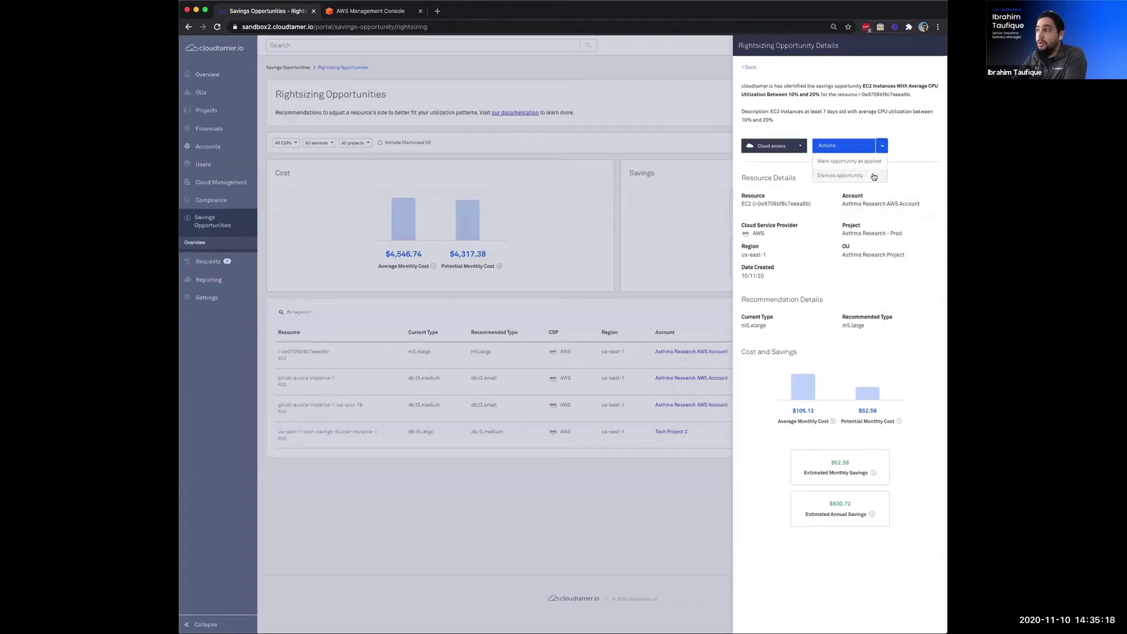
# Step: Close the rightsizing details and open the Decommissioning Opportunities list from the overview
pyautogui.click(824, 263)
pyautogui.click(667, 226)
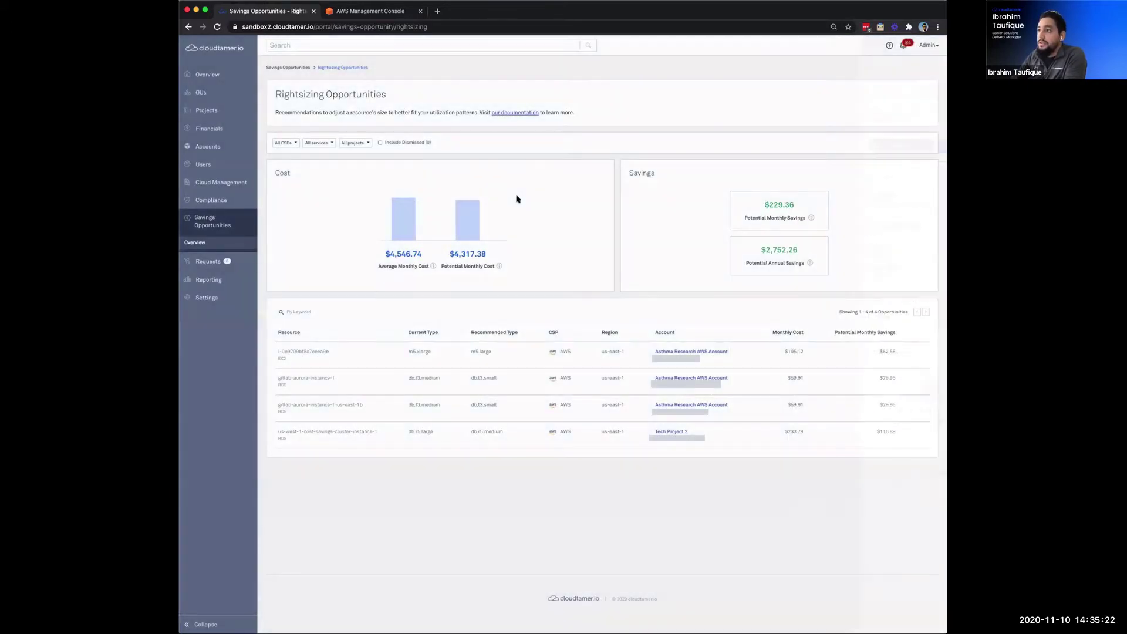
pyautogui.press('super+bracketleft')
pyautogui.click(817, 243)
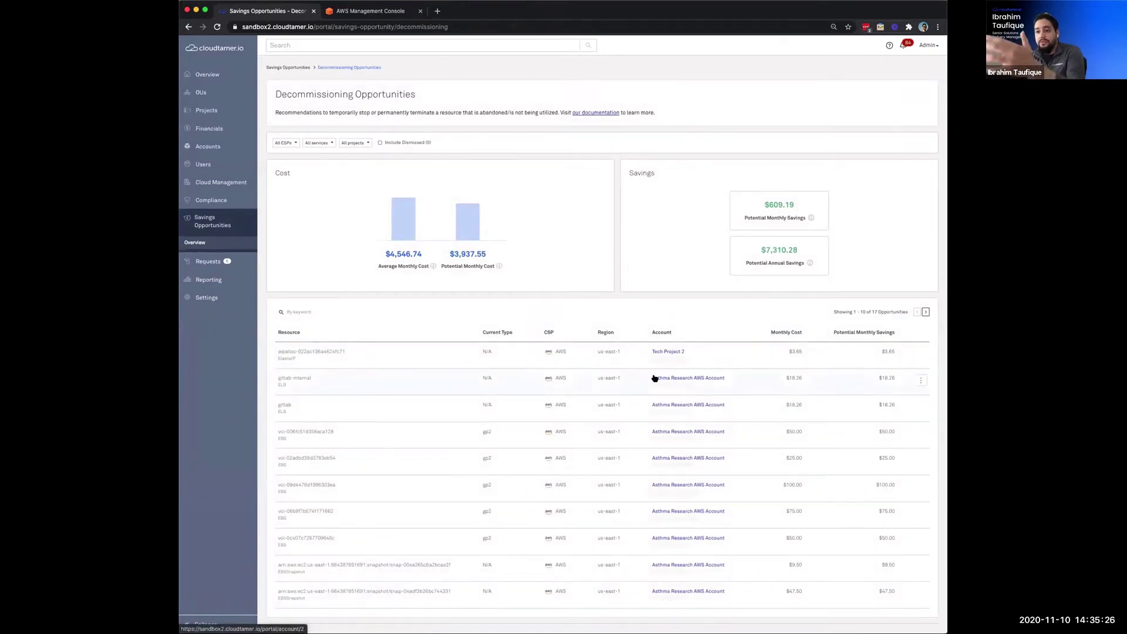
# Step: Inspect details of the unattached Elastic IP and the gitlab-internal load balancer opportunities
pyautogui.click(927, 359)
pyautogui.click(884, 374)
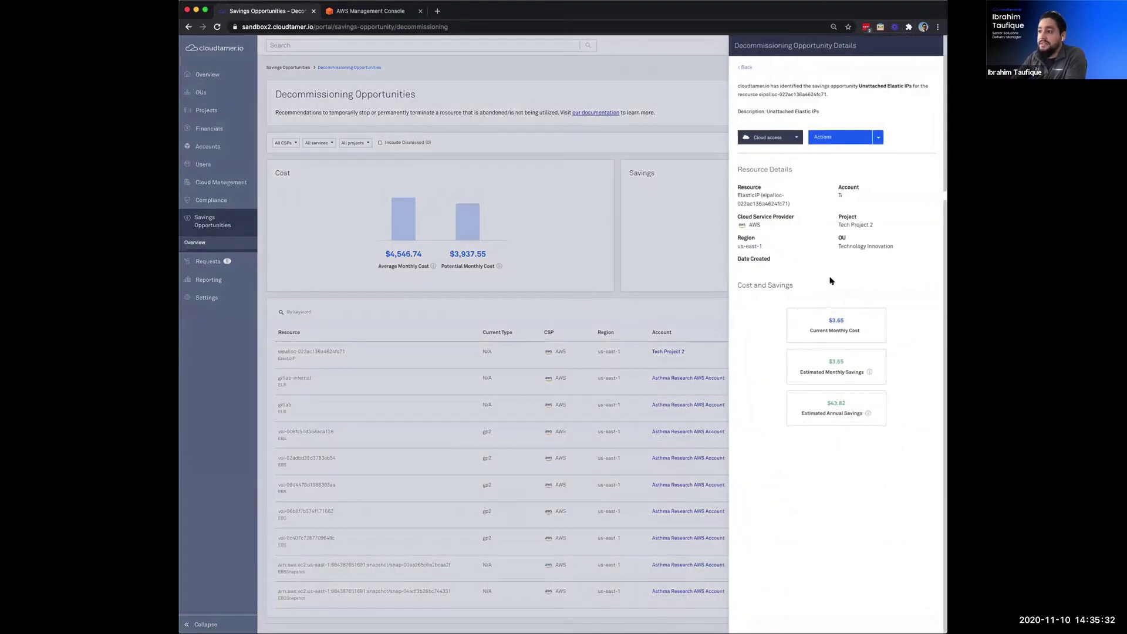
pyautogui.press('Escape')
pyautogui.click(920, 380)
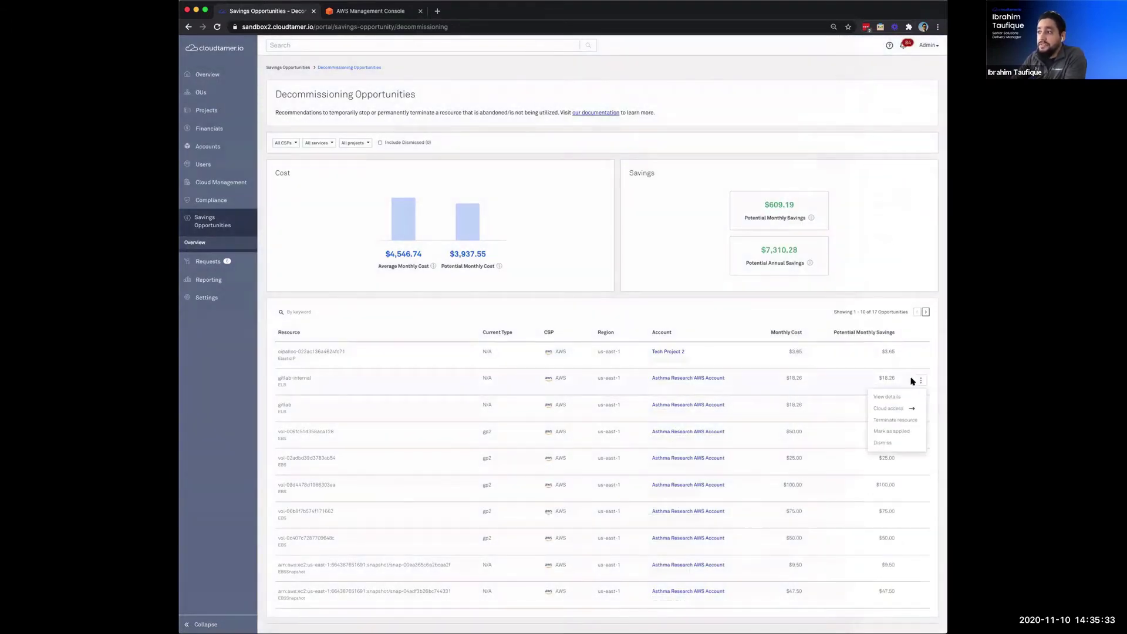
pyautogui.click(888, 398)
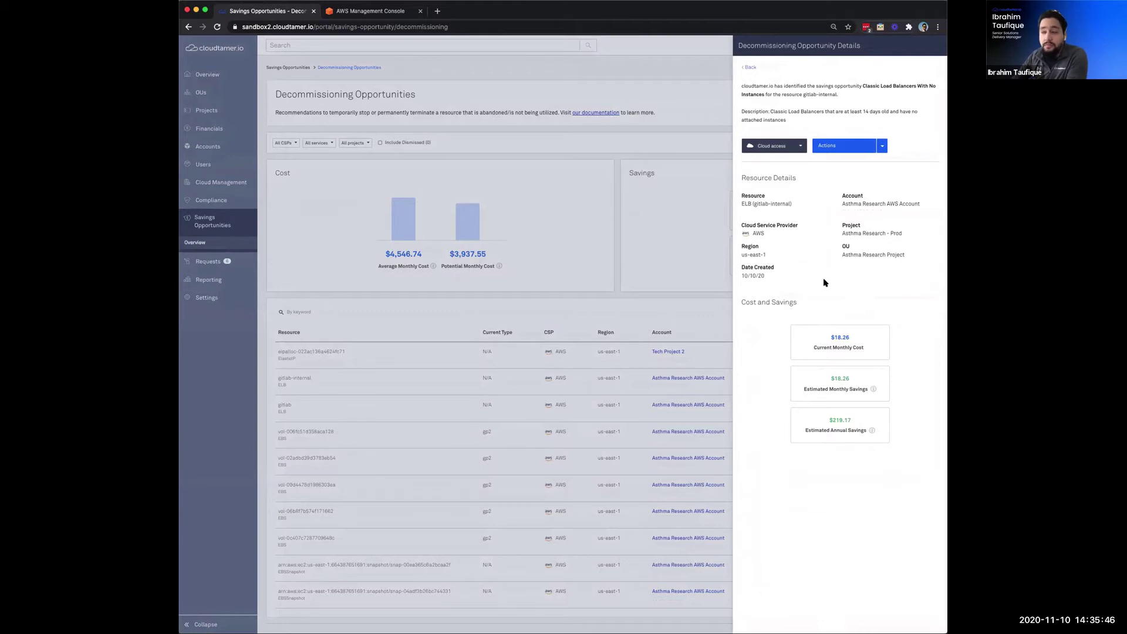
pyautogui.click(663, 211)
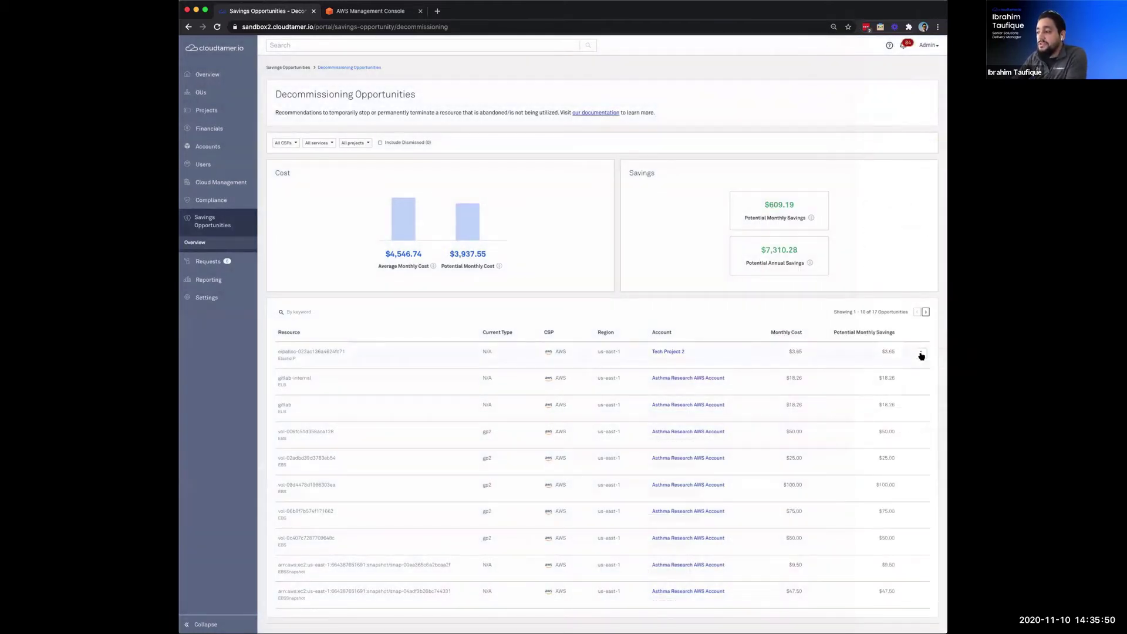
# Step: Reopen the Decommissioning list and review the first opportunity's action options without choosing one
pyautogui.click(920, 353)
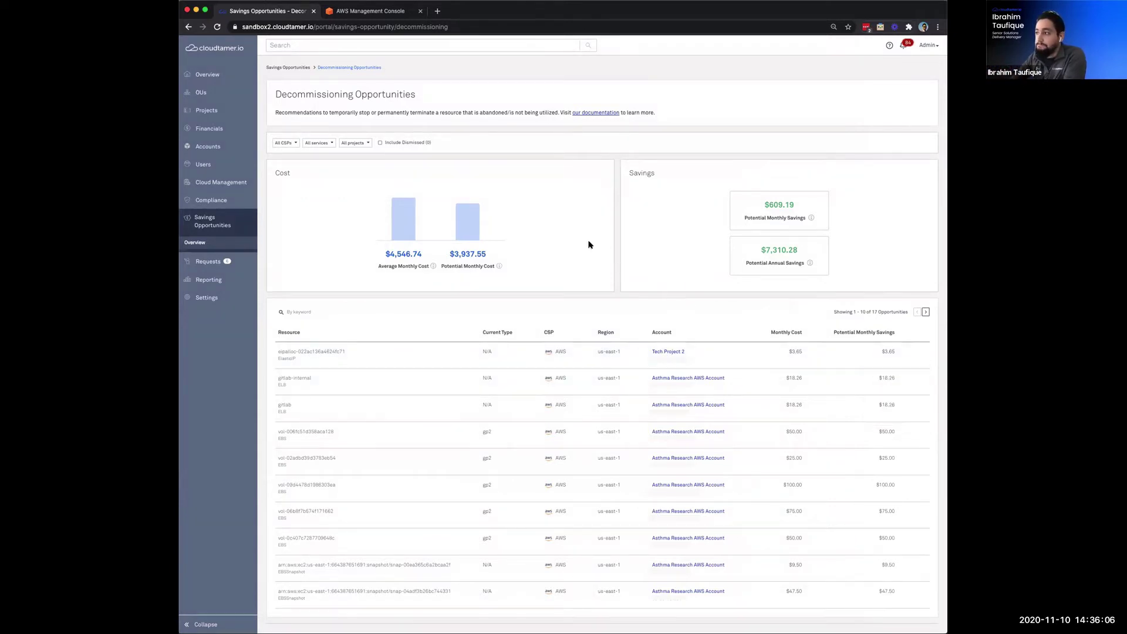
pyautogui.hscroll(-10, 588, 244)
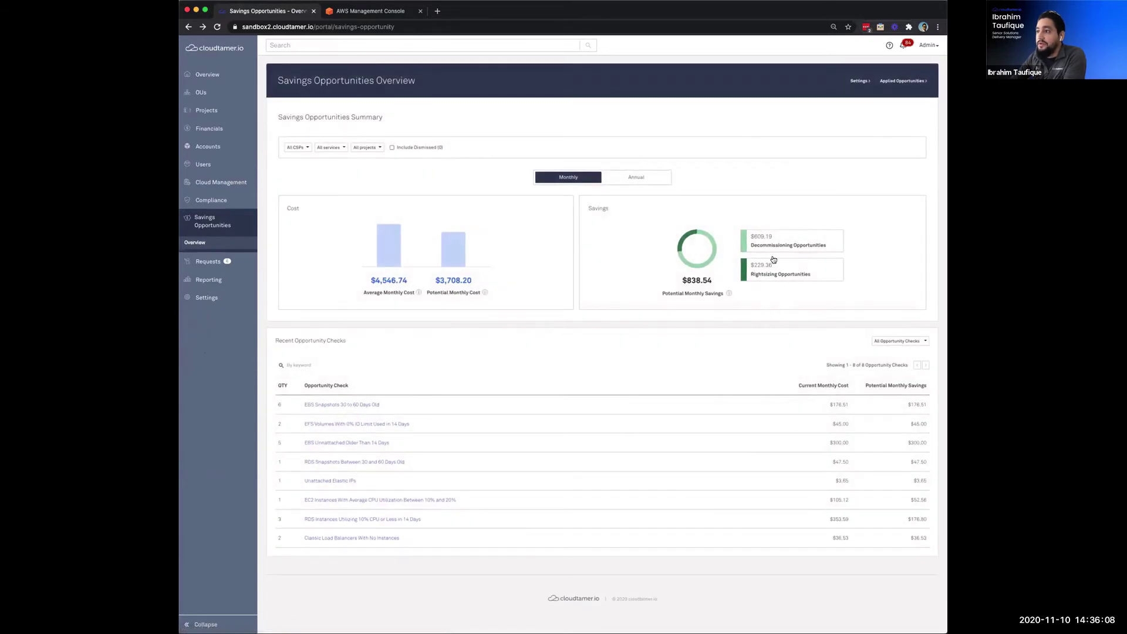
pyautogui.click(782, 246)
pyautogui.click(918, 355)
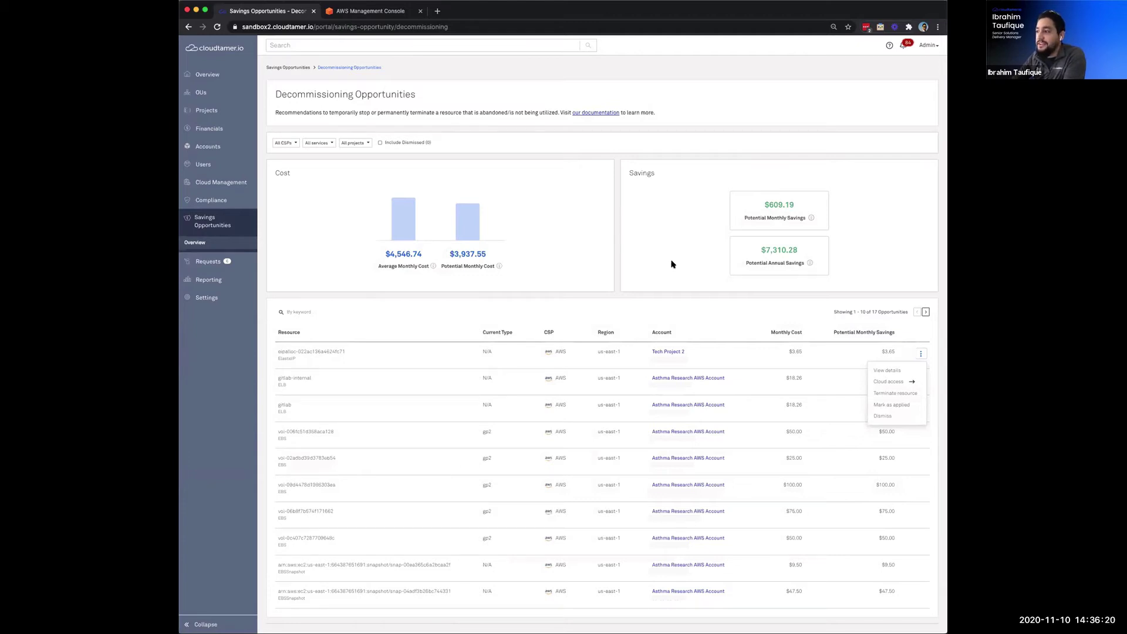
pyautogui.click(631, 223)
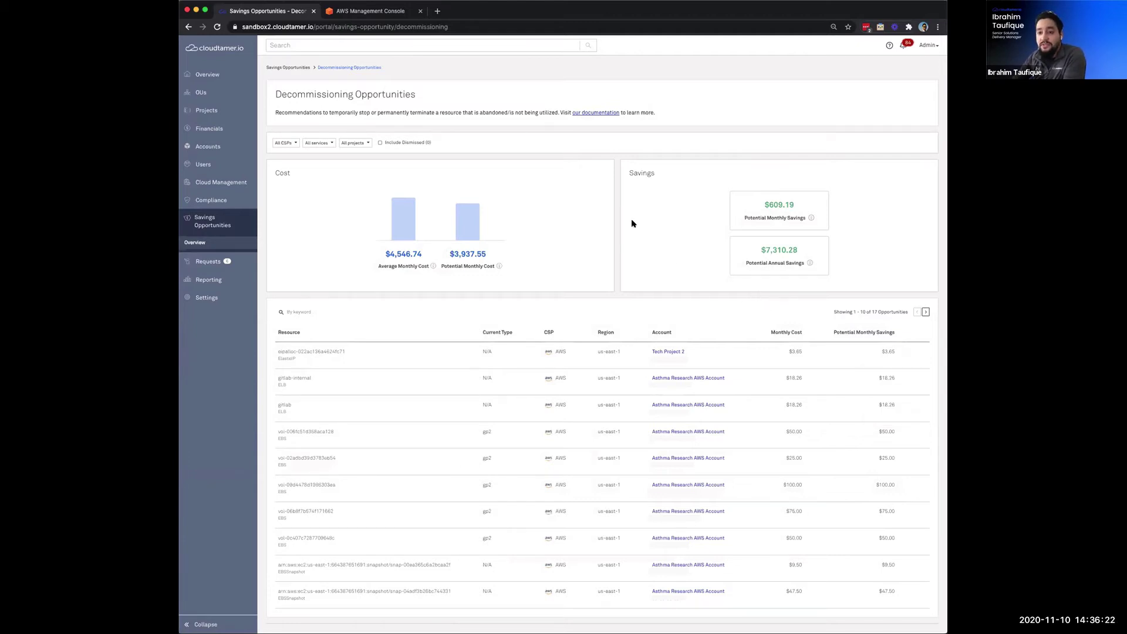
pyautogui.hscroll(-5, 631, 223)
# Step: Review the five applied opportunities ($291.56 monthly savings), then go back to the overview
pyautogui.click(896, 83)
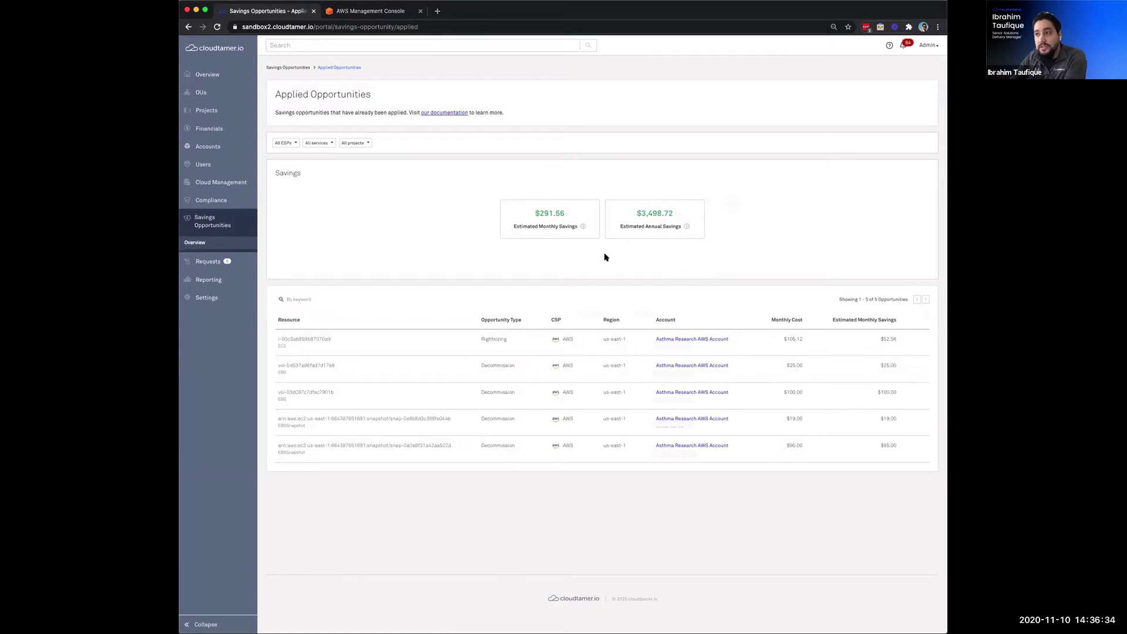
pyautogui.hscroll(-5, 609, 227)
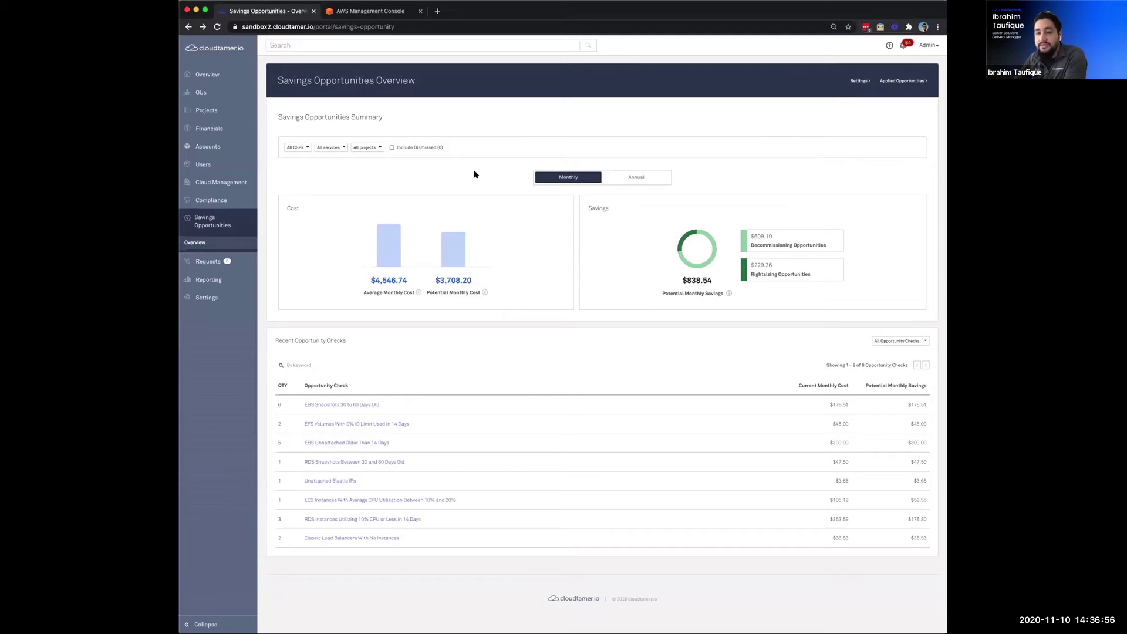
pyautogui.click(215, 111)
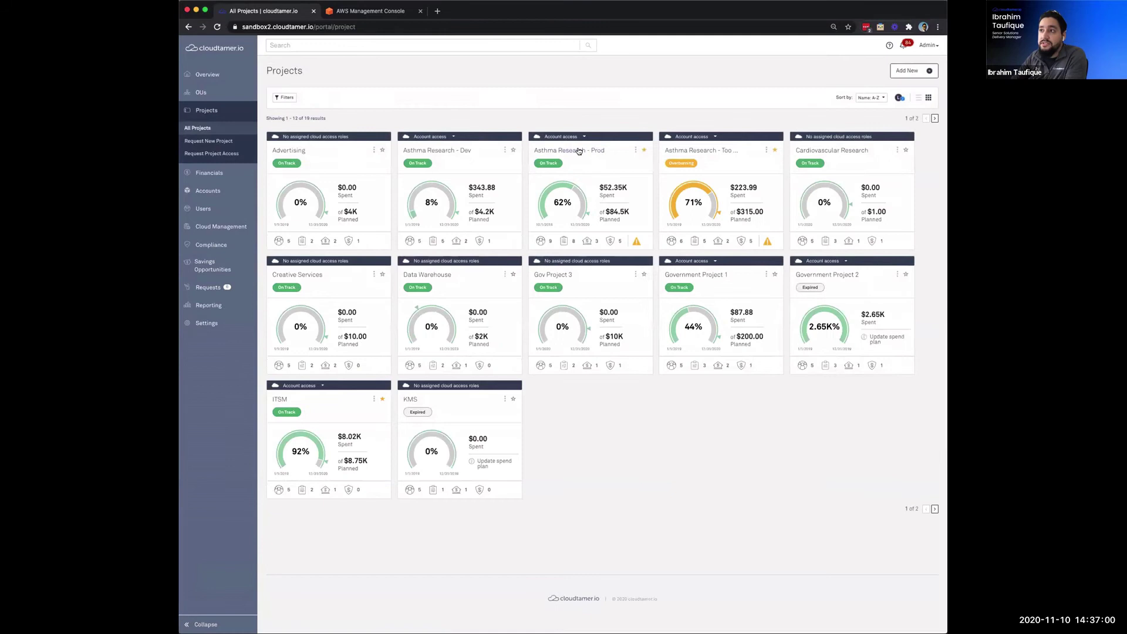
pyautogui.click(581, 152)
pyautogui.click(635, 135)
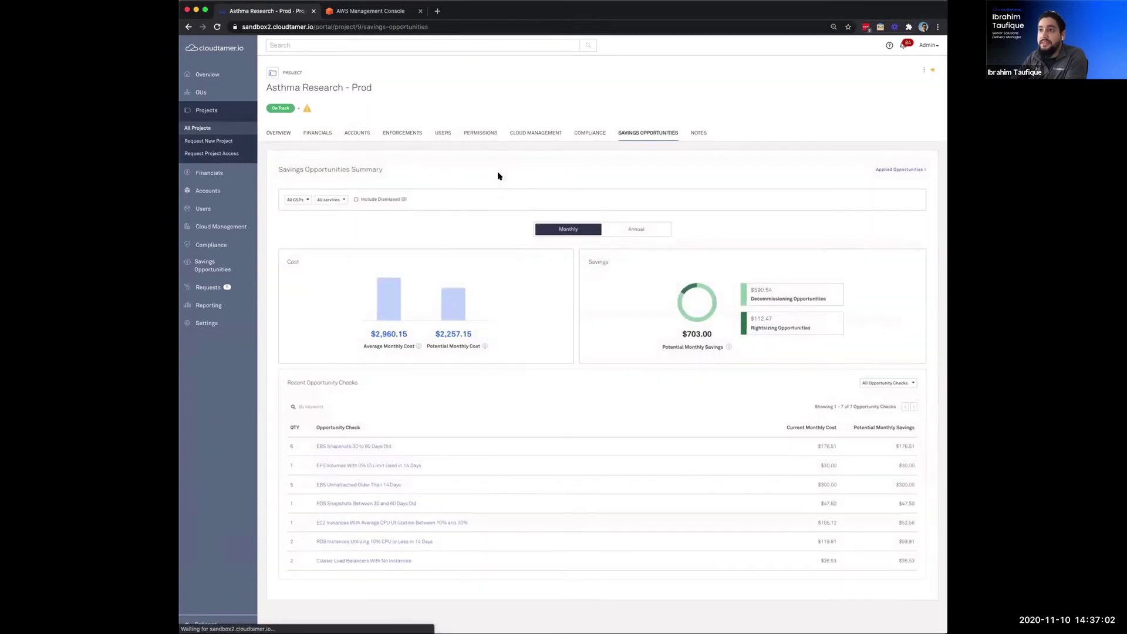
pyautogui.click(364, 140)
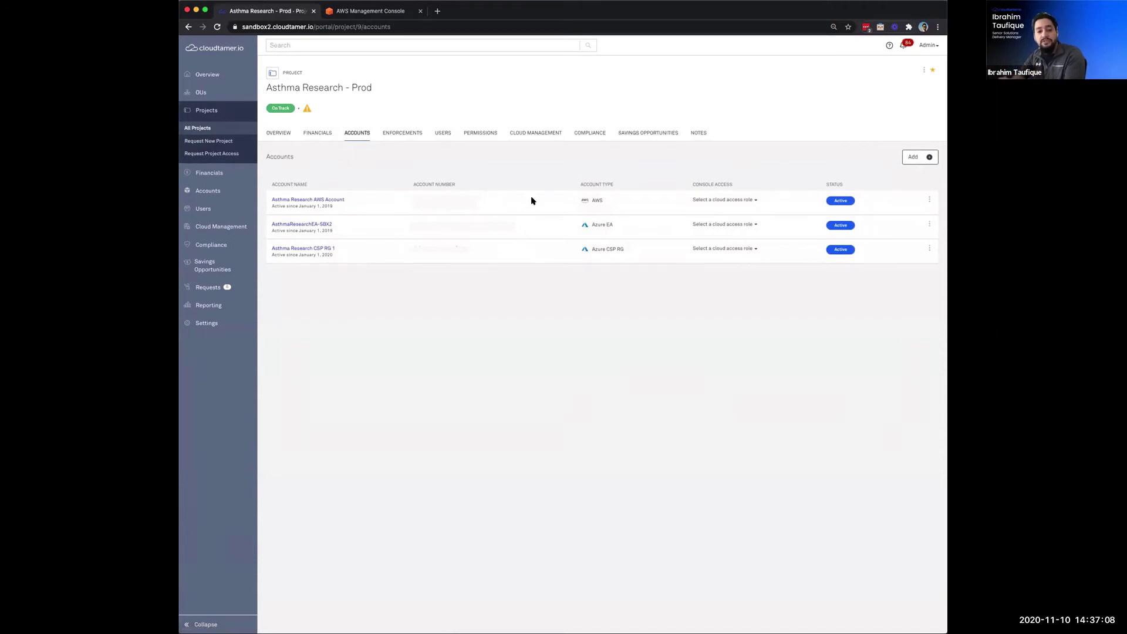
pyautogui.click(650, 132)
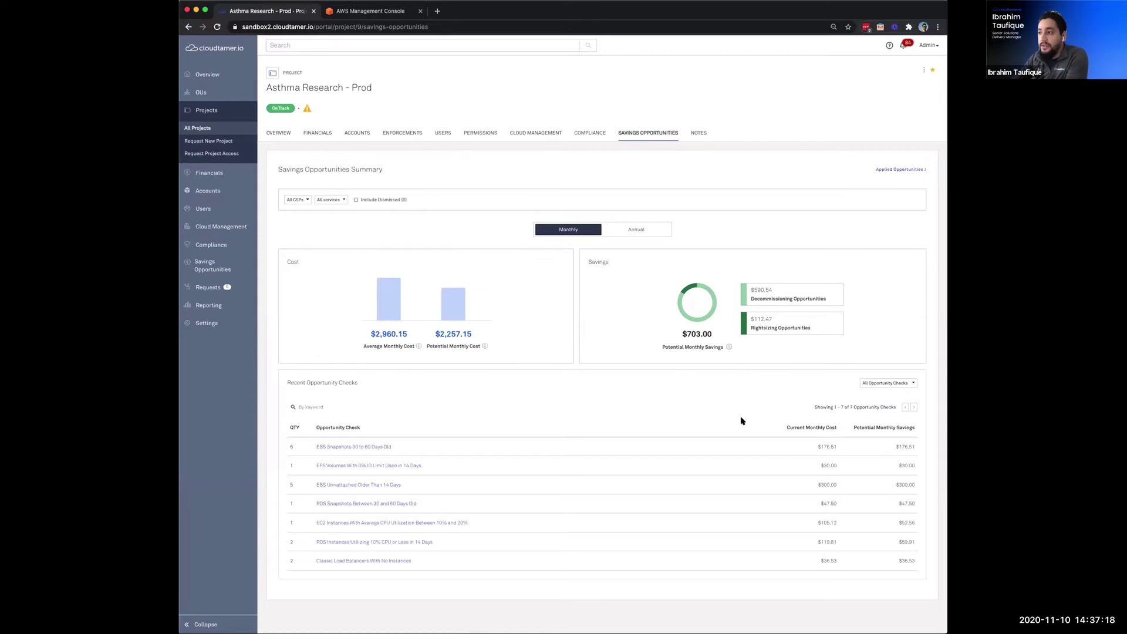
pyautogui.click(638, 233)
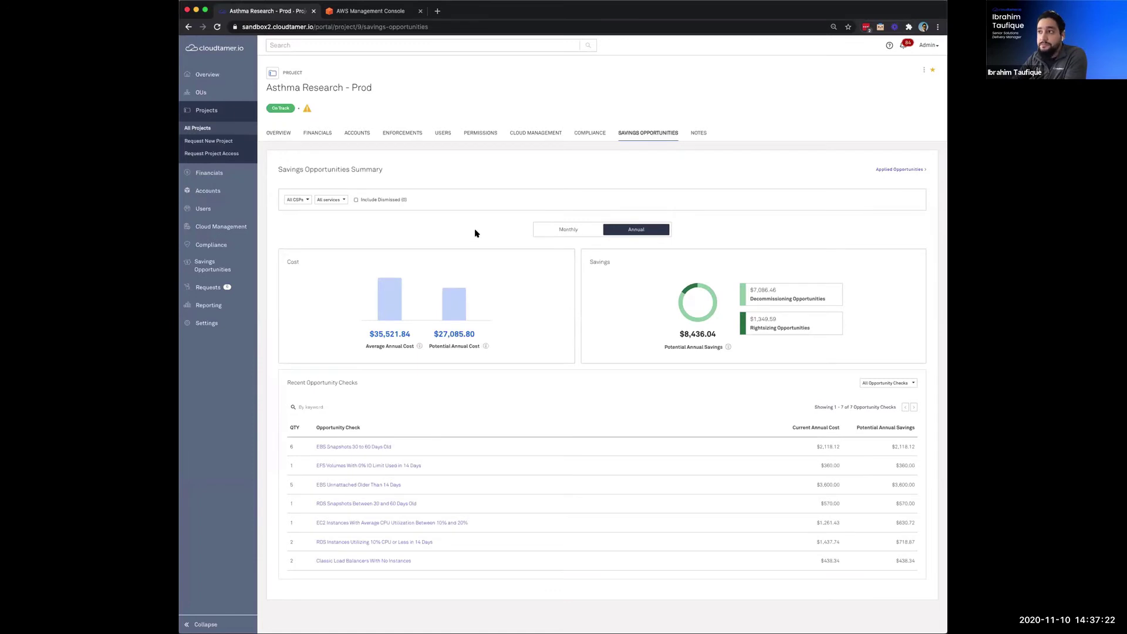
pyautogui.click(218, 267)
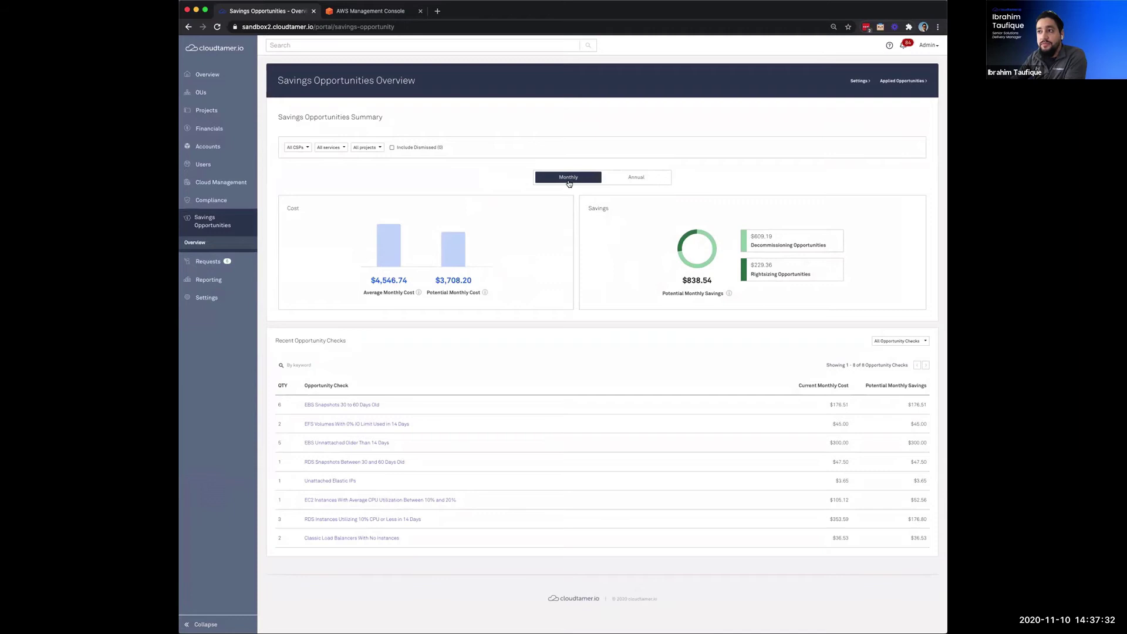
# Step: Switch the overview to Annual: $10,062.54 potential savings versus $54,560.88 average cost
pyautogui.click(661, 178)
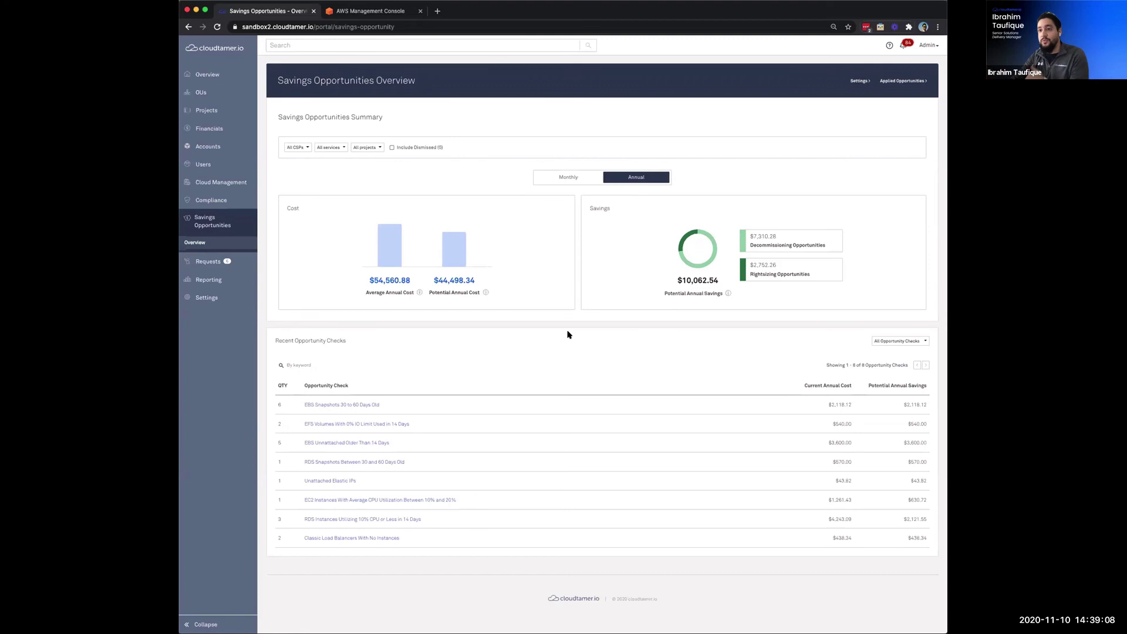
pyautogui.moveTo(215, 206)
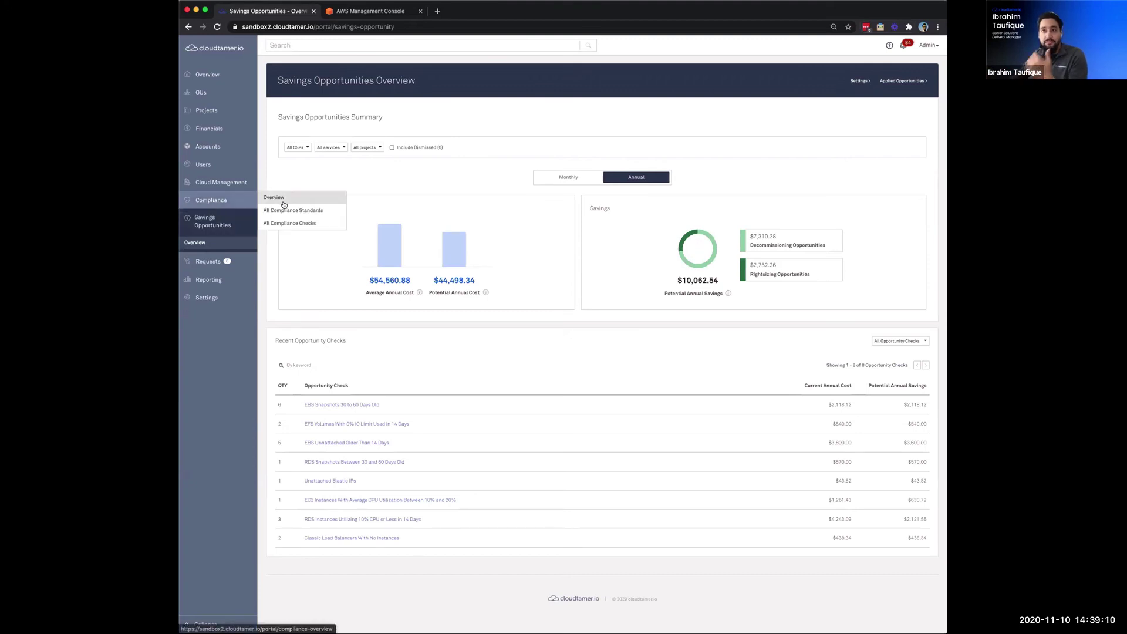